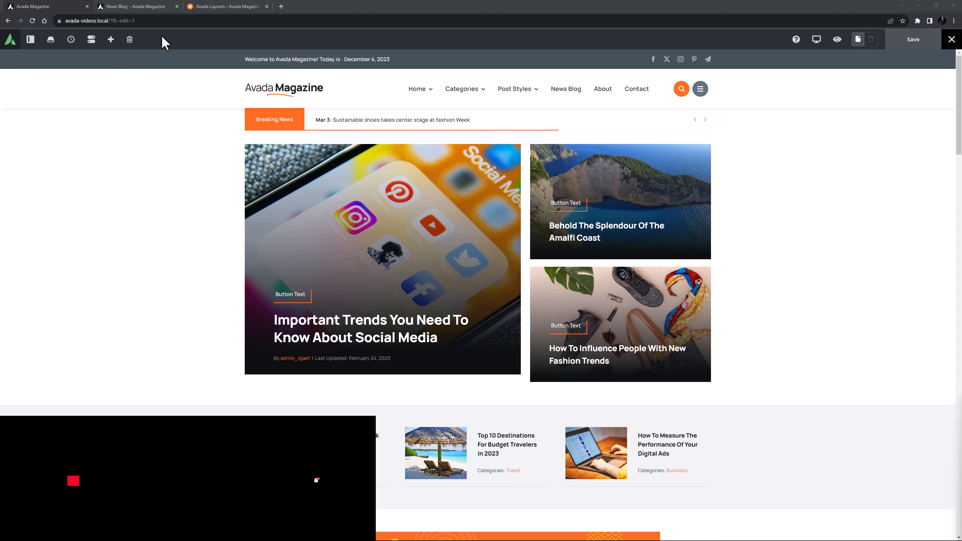
- Switch to the News Blog page and look through its post list down to the load more option
{"action": "key", "text": "ctrl+Tab"}
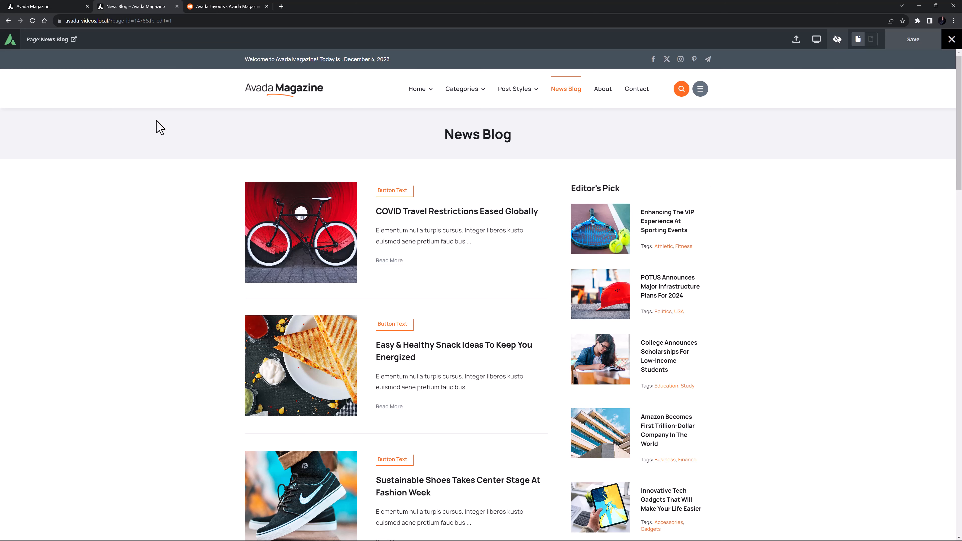
{"action": "scroll", "coordinate": [173, 289], "scroll_direction": "down", "scroll_amount": 10}
{"action": "scroll", "coordinate": [174, 289], "scroll_direction": "down", "scroll_amount": 15}
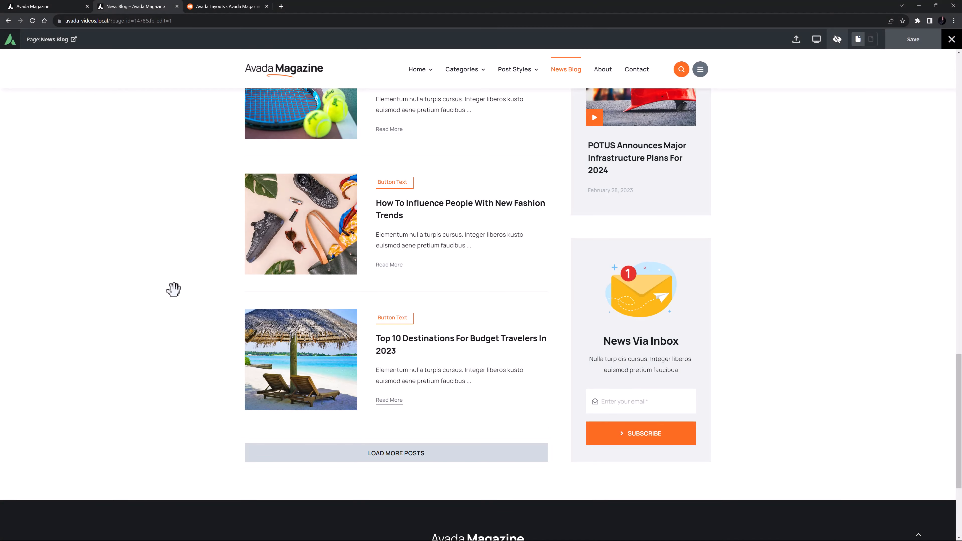
{"action": "scroll", "coordinate": [173, 289], "scroll_direction": "up", "scroll_amount": 15}
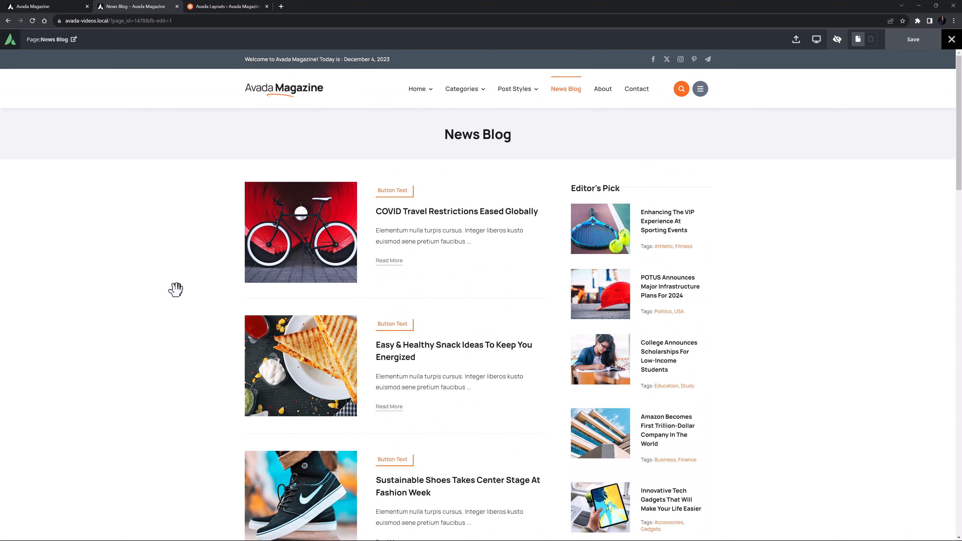
- Show the builder interface, open the Post Cards element's options, and review its general and design settings
{"action": "left_click", "coordinate": [836, 40]}
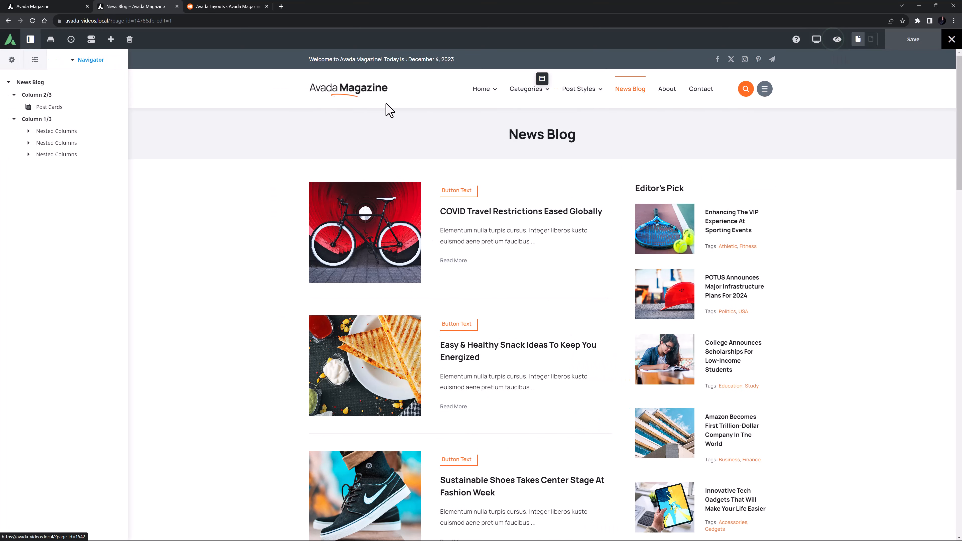
{"action": "left_click", "coordinate": [90, 106]}
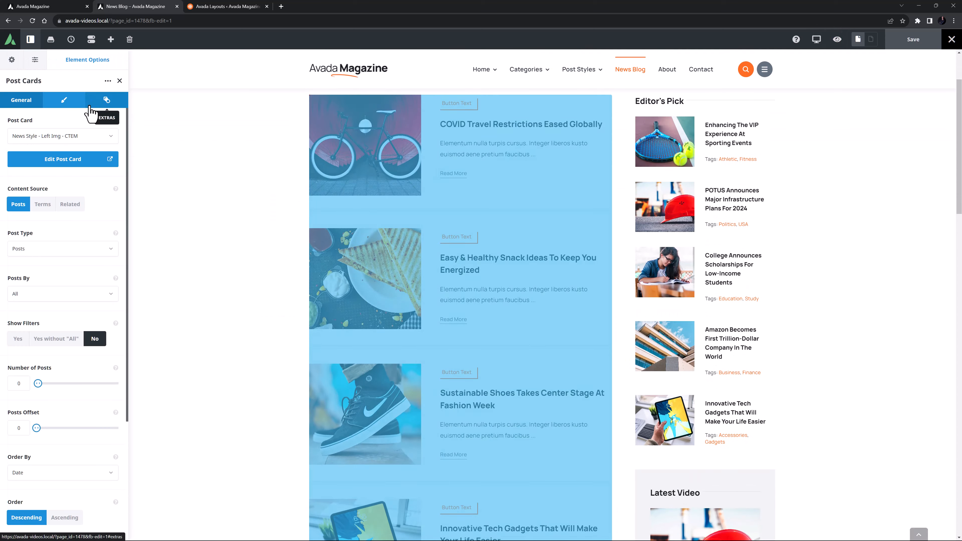
{"action": "scroll", "coordinate": [48, 417], "scroll_direction": "down", "scroll_amount": 4}
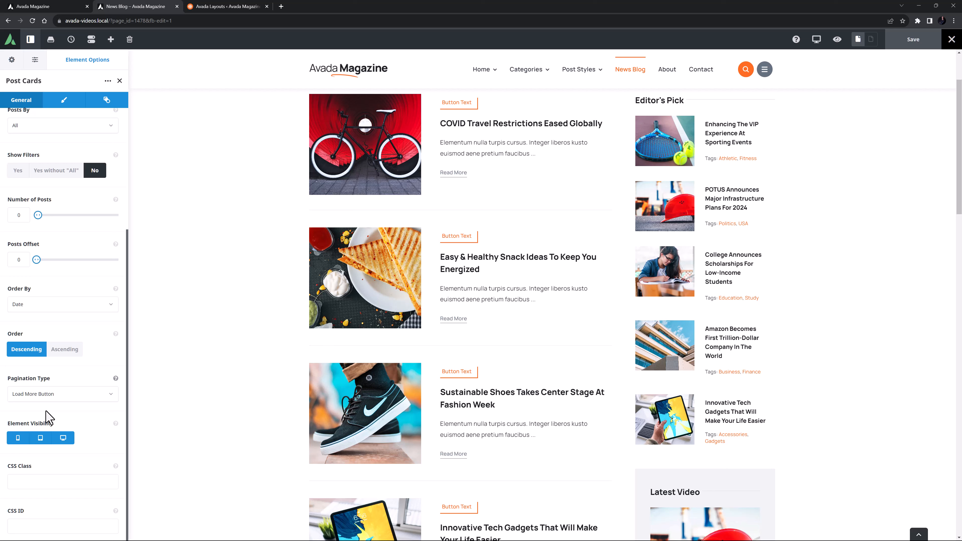
{"action": "left_click", "coordinate": [64, 100]}
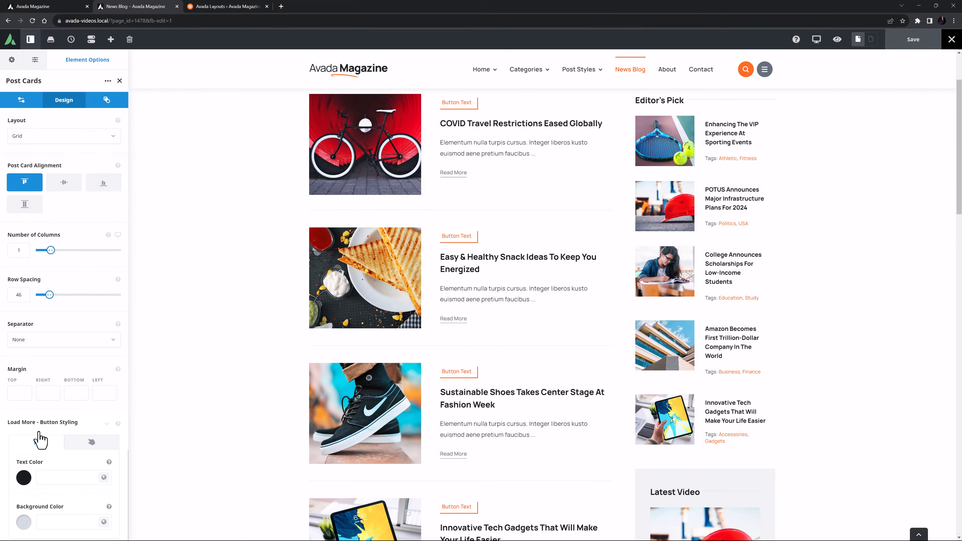
{"action": "left_click", "coordinate": [21, 106]}
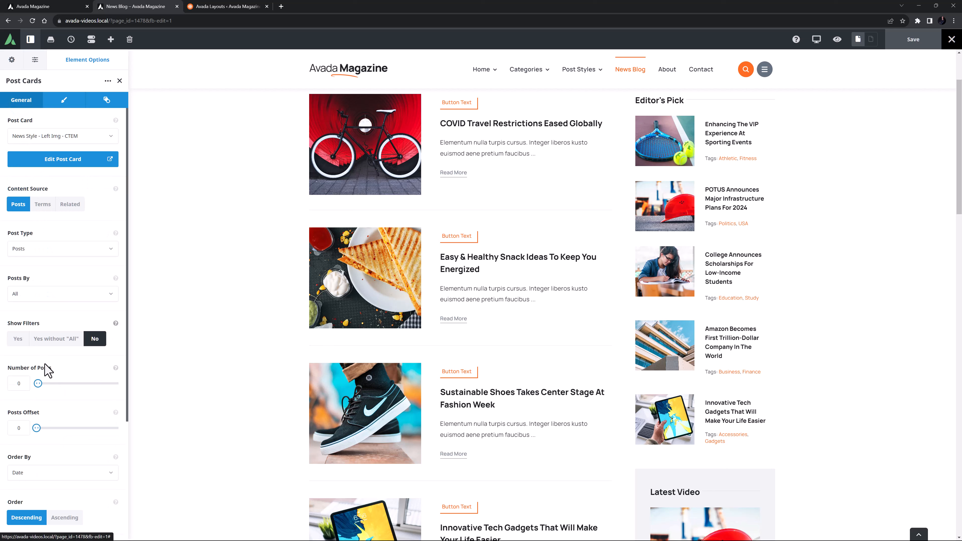
- Set the Post Cards pagination type to Pagination and check the page numbers below the posts
{"action": "scroll", "coordinate": [44, 375], "scroll_direction": "down", "scroll_amount": 4}
{"action": "left_click", "coordinate": [46, 394]}
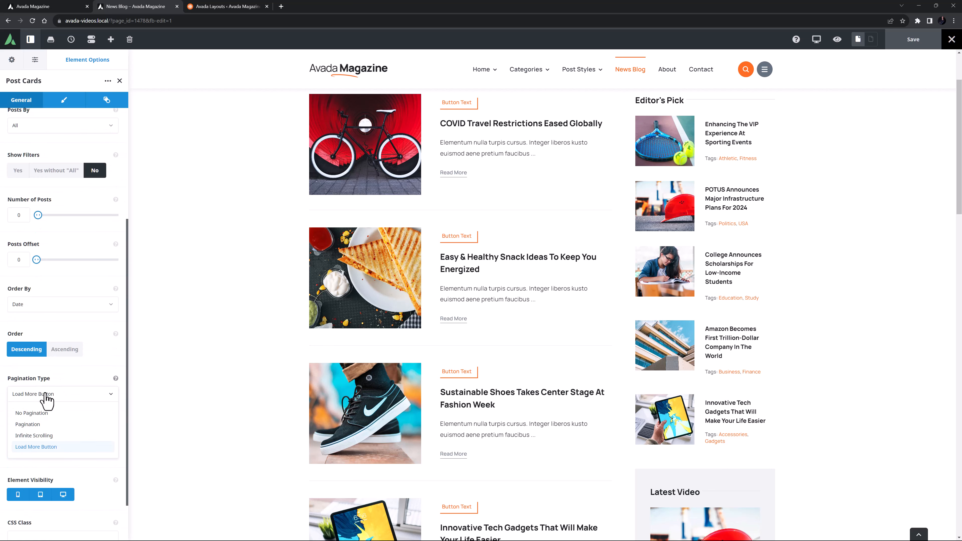
{"action": "left_click", "coordinate": [32, 424]}
{"action": "scroll", "coordinate": [242, 412], "scroll_direction": "down", "scroll_amount": 20}
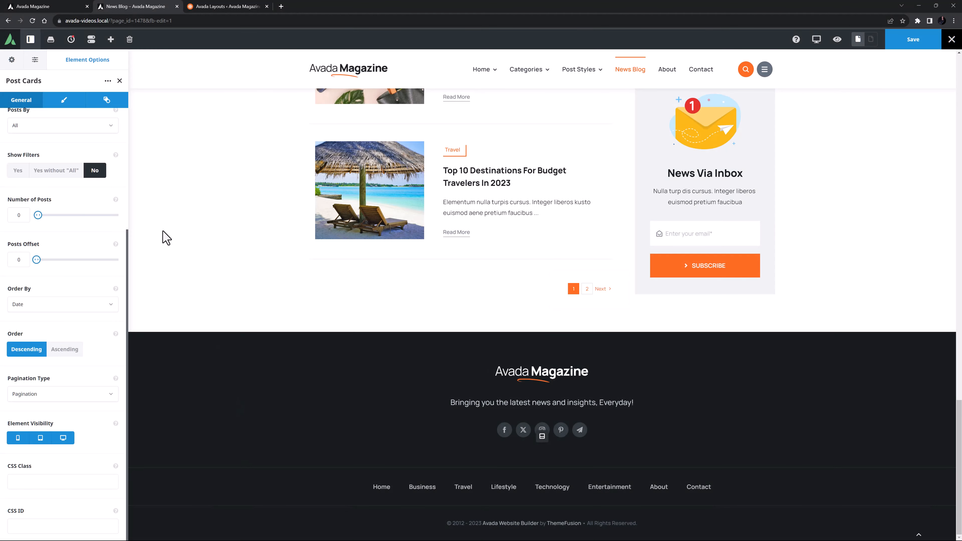
- Open the global pagination settings under Extras and set the pagination box width/height to 40
{"action": "left_click", "coordinate": [12, 59]}
{"action": "scroll", "coordinate": [49, 364], "scroll_direction": "down", "scroll_amount": 3}
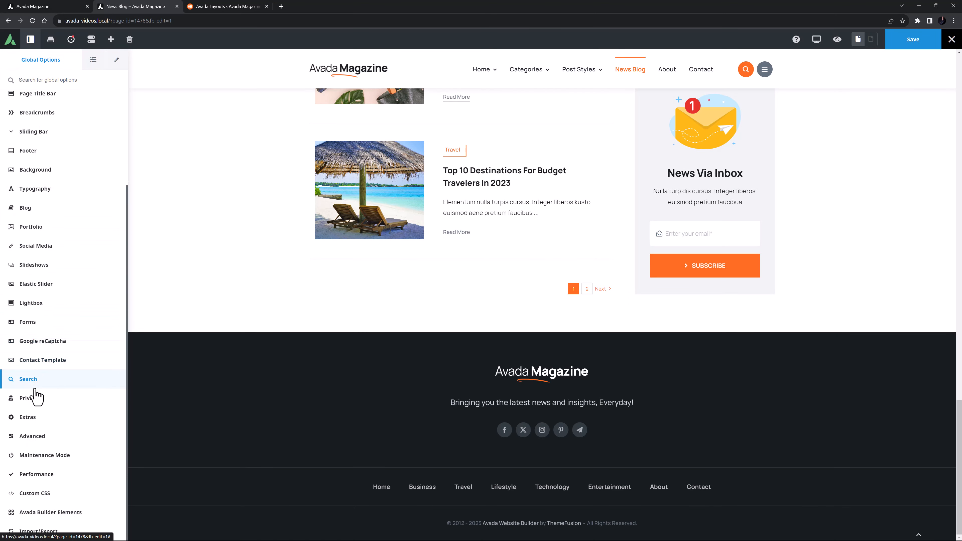
{"action": "left_click", "coordinate": [28, 417]}
{"action": "left_click", "coordinate": [29, 485]}
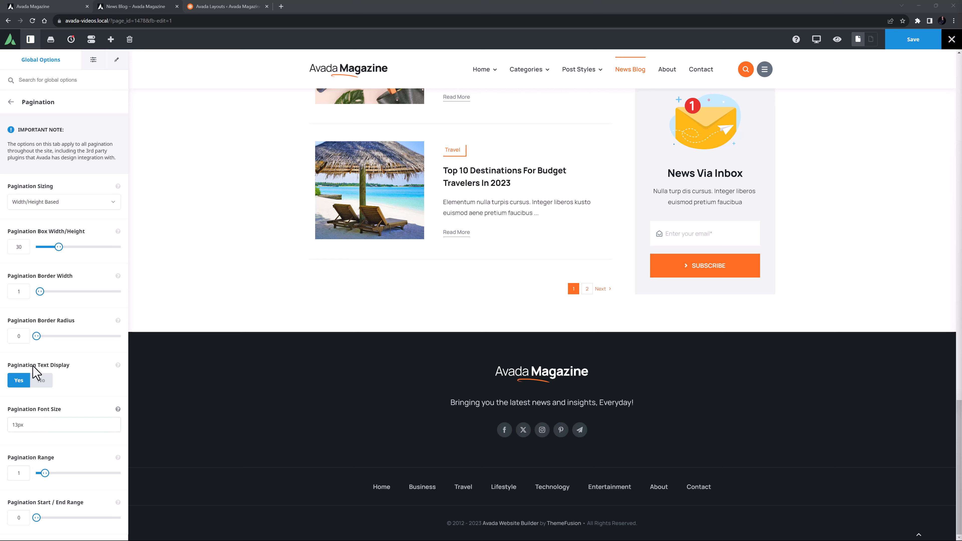
{"action": "left_click_drag", "start_coordinate": [23, 247], "coordinate": [3, 246]}
{"action": "type", "text": "40"}
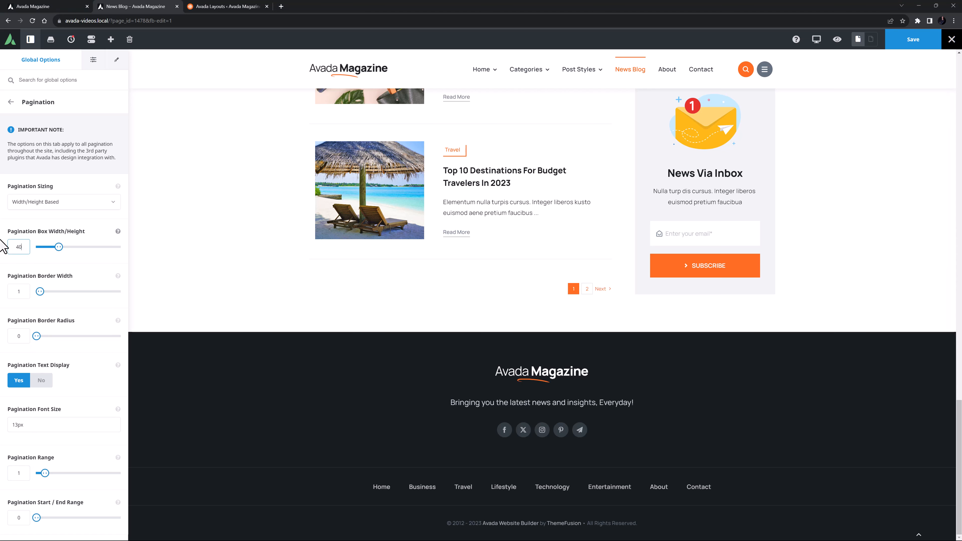
- Increase the global pagination border radius and set the pagination font size to 16px, returning to the Post Cards options
{"action": "double_click", "coordinate": [22, 338]}
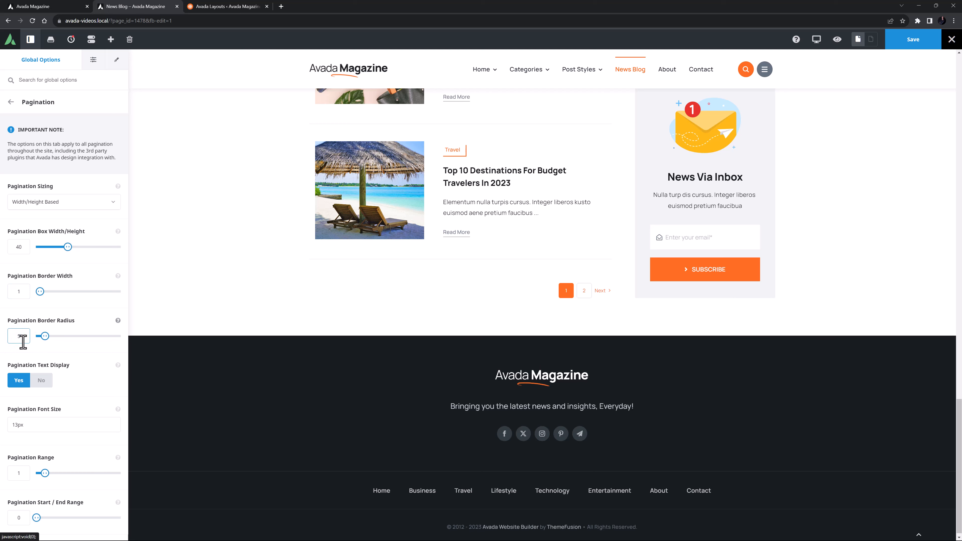
{"action": "double_click", "coordinate": [23, 425]}
{"action": "type", "text": "16px"}
{"action": "key", "text": "Tab"}
{"action": "left_click", "coordinate": [117, 65]}
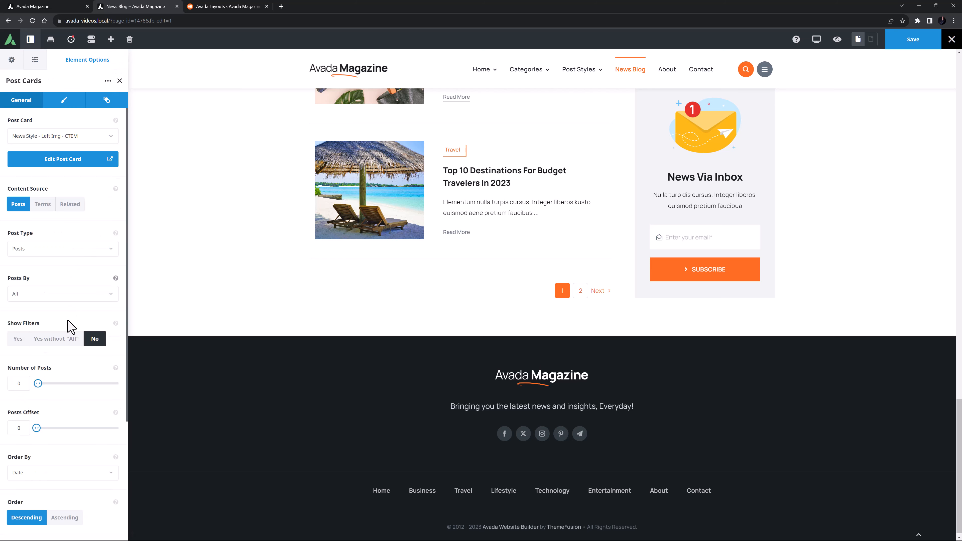
- Set the Post Cards pagination type to Infinite Scrolling and save the page
{"action": "scroll", "coordinate": [68, 341], "scroll_direction": "down", "scroll_amount": 5}
{"action": "left_click", "coordinate": [42, 401]}
{"action": "left_click", "coordinate": [39, 432]}
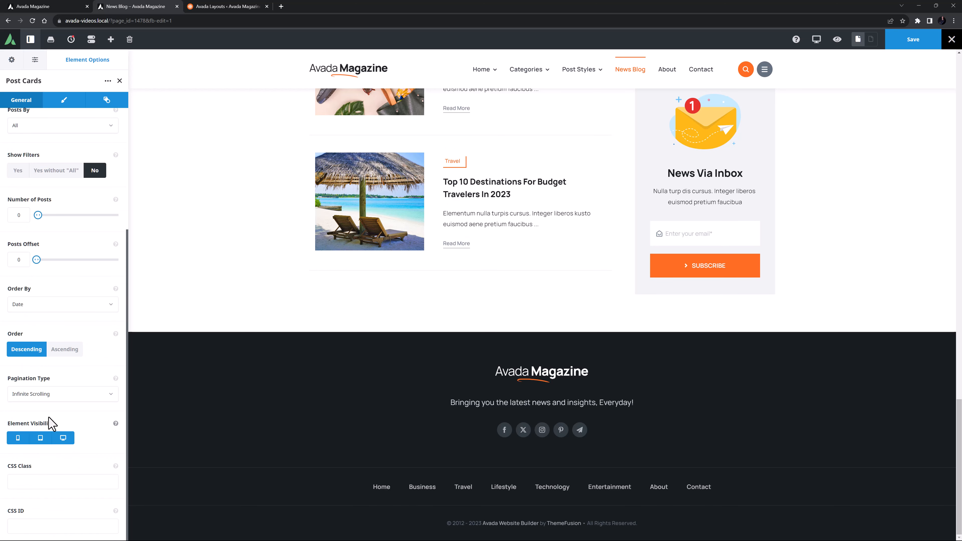
{"action": "left_click", "coordinate": [906, 42]}
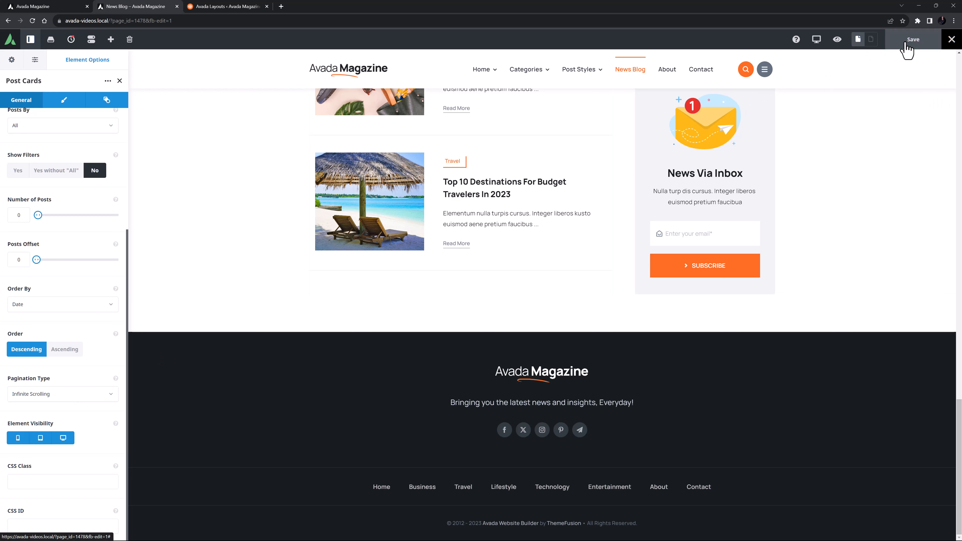
- Open the News Blog page on the front end and examine how further posts load down to the footer
{"action": "mouse_move", "coordinate": [951, 42]}
{"action": "left_click", "coordinate": [913, 57]}
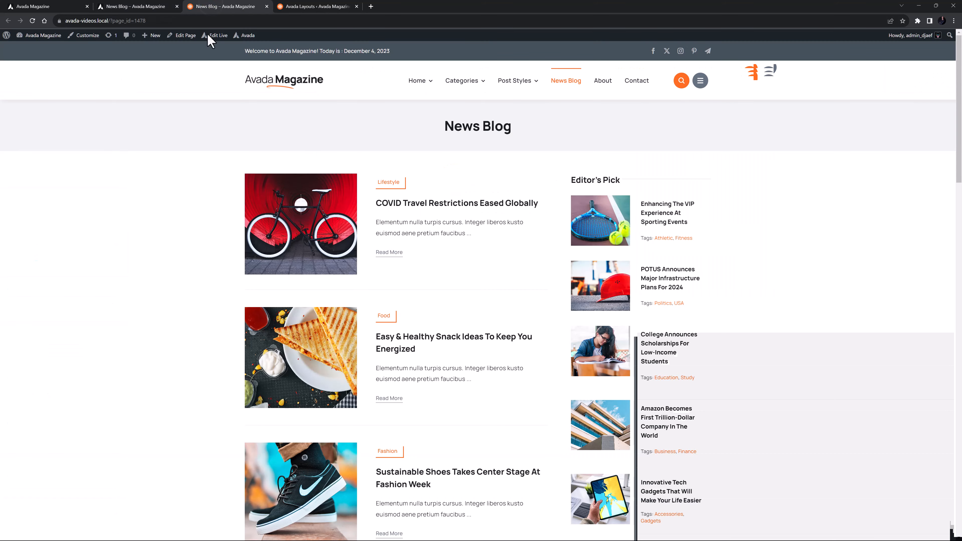
{"action": "scroll", "coordinate": [179, 309], "scroll_direction": "down", "scroll_amount": 10}
{"action": "scroll", "coordinate": [181, 310], "scroll_direction": "down", "scroll_amount": 12}
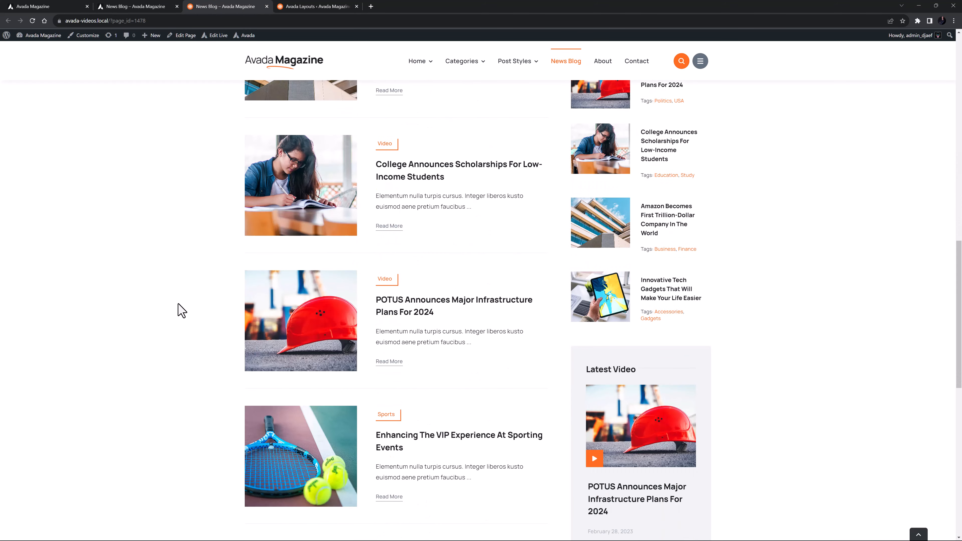
{"action": "scroll", "coordinate": [181, 310], "scroll_direction": "down", "scroll_amount": 13}
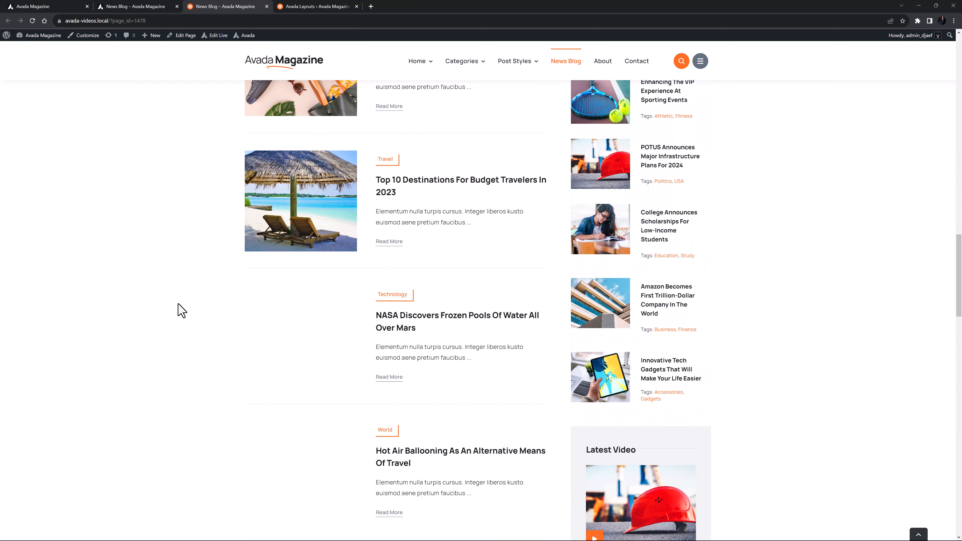
{"action": "scroll", "coordinate": [182, 310], "scroll_direction": "down", "scroll_amount": 16}
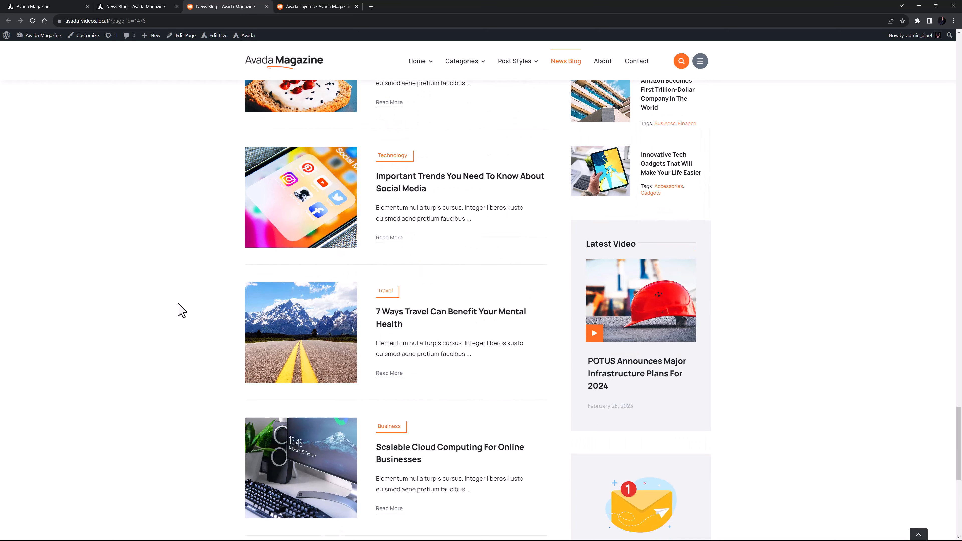
{"action": "scroll", "coordinate": [181, 310], "scroll_direction": "down", "scroll_amount": 7}
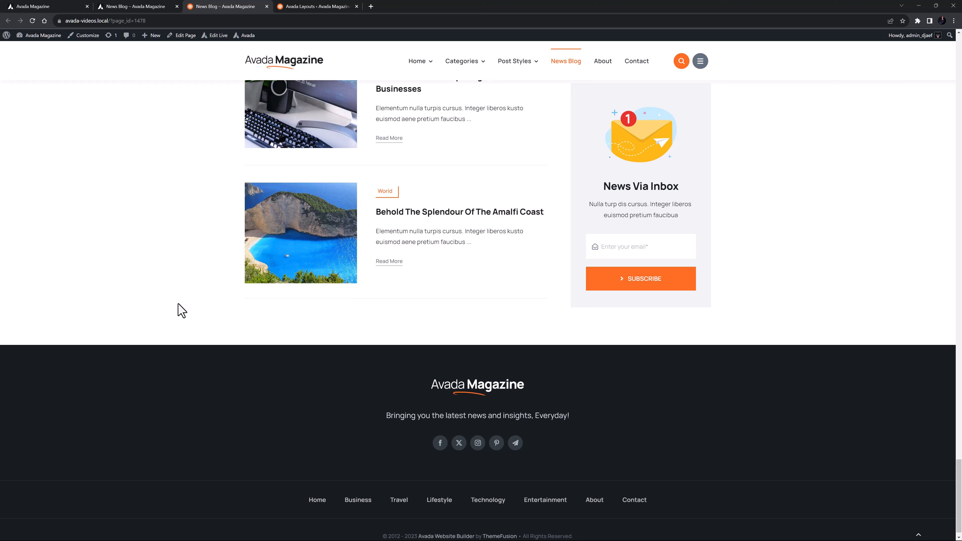
- From Avada Layouts, open the Post Content One section of the Post Page - No Sidebar layout for live editing
{"action": "left_click", "coordinate": [306, 7]}
{"action": "scroll", "coordinate": [522, 344], "scroll_direction": "down", "scroll_amount": 5}
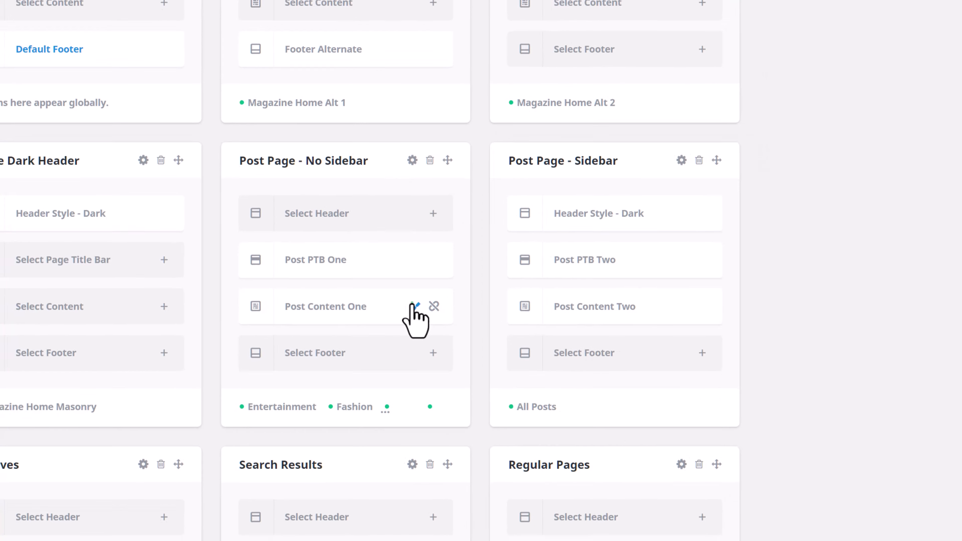
{"action": "left_click", "coordinate": [426, 308]}
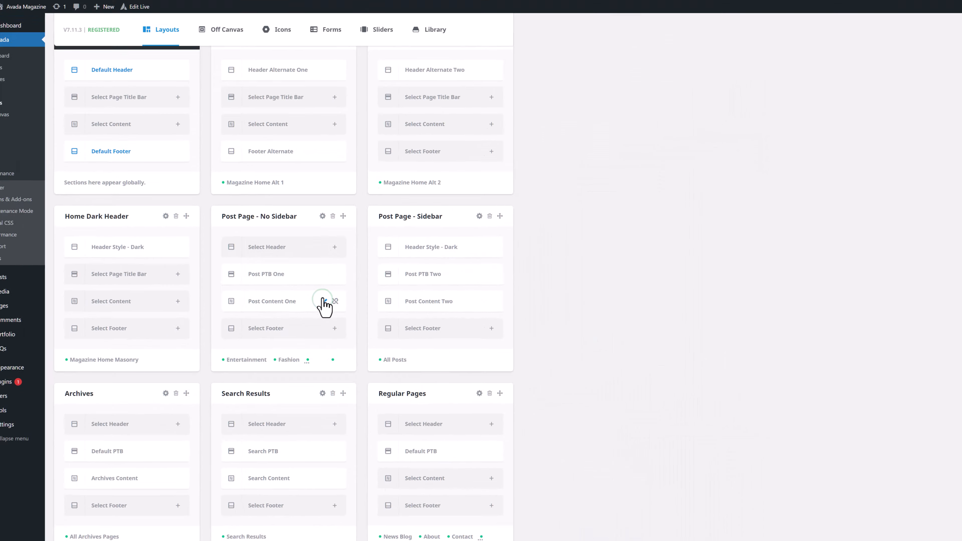
{"action": "left_click", "coordinate": [396, 6]}
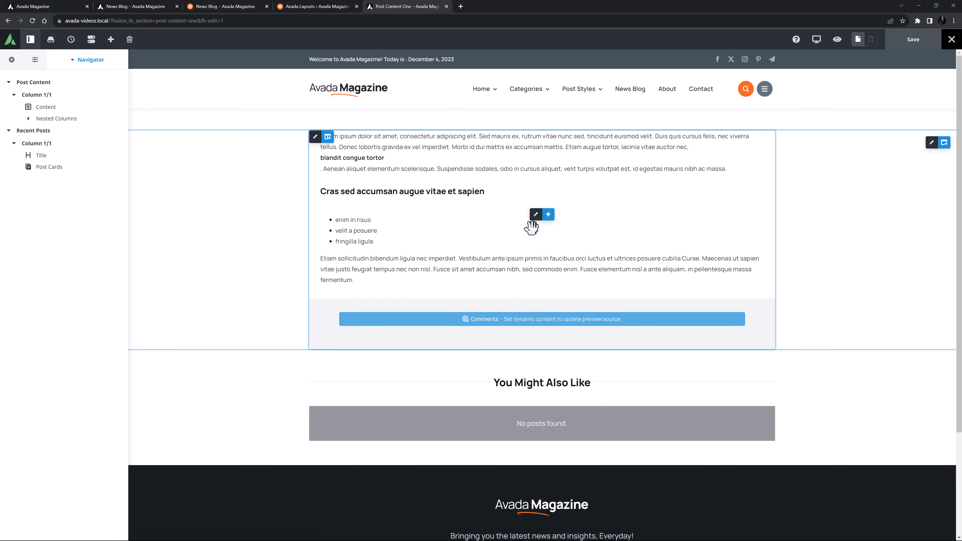
- Add a Pagination layout element below the post content and view its available layout choices
{"action": "left_click", "coordinate": [548, 215]}
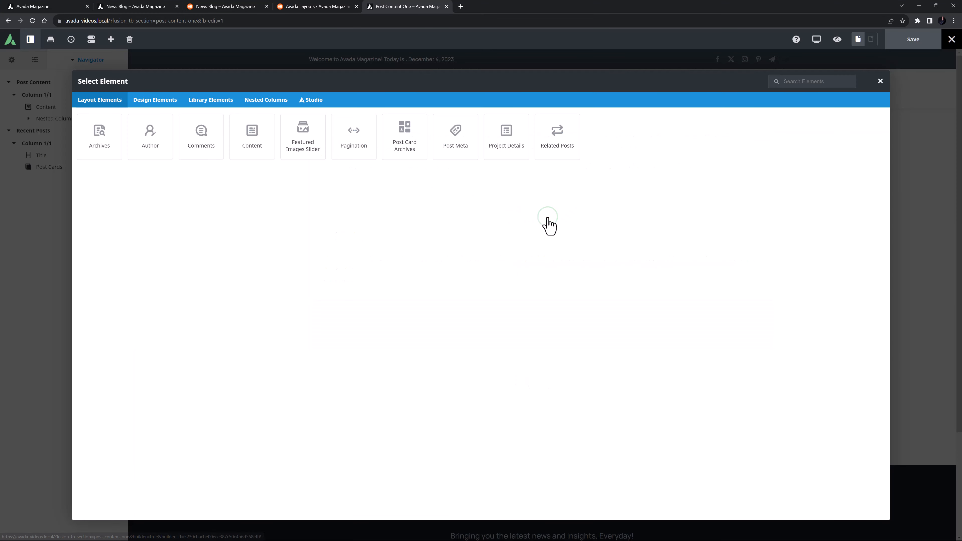
{"action": "left_click", "coordinate": [350, 149]}
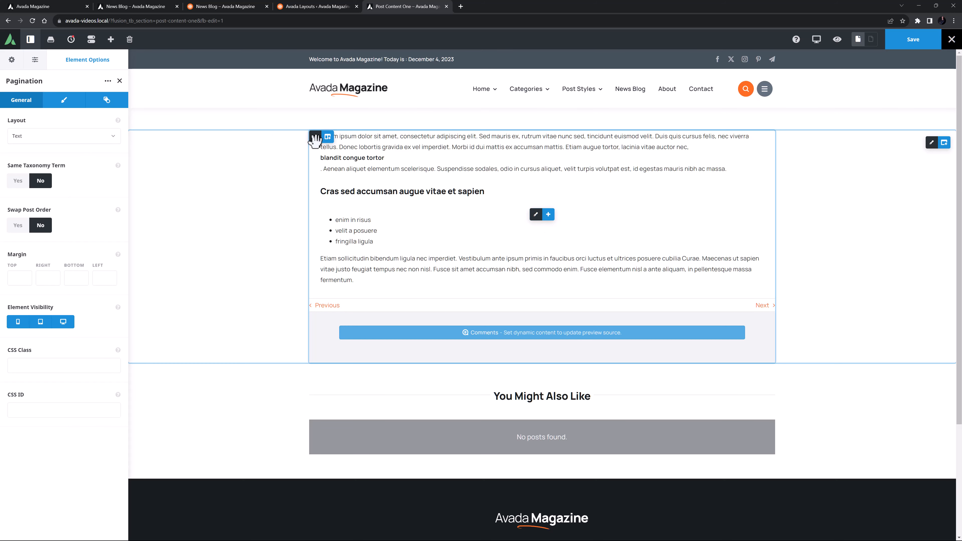
{"action": "left_click", "coordinate": [102, 140]}
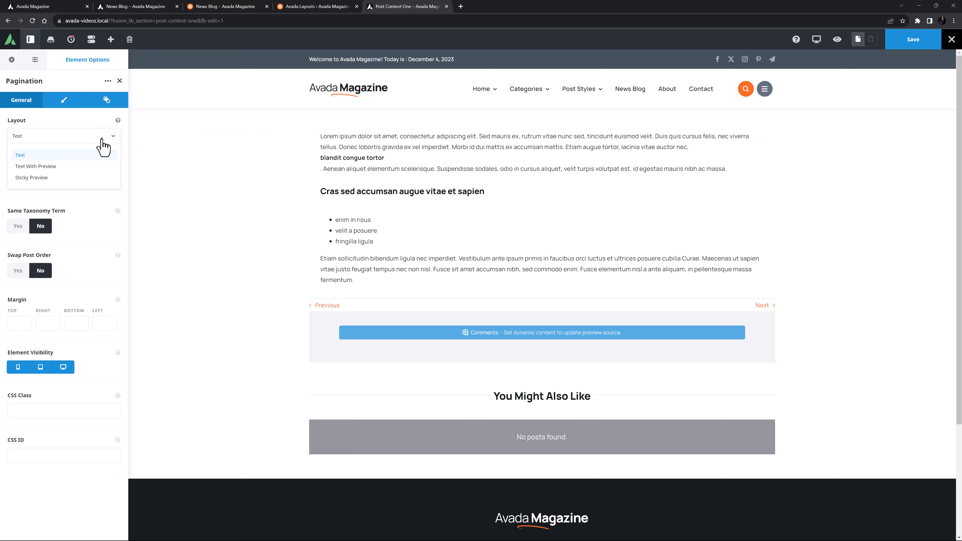
{"action": "left_click", "coordinate": [101, 140]}
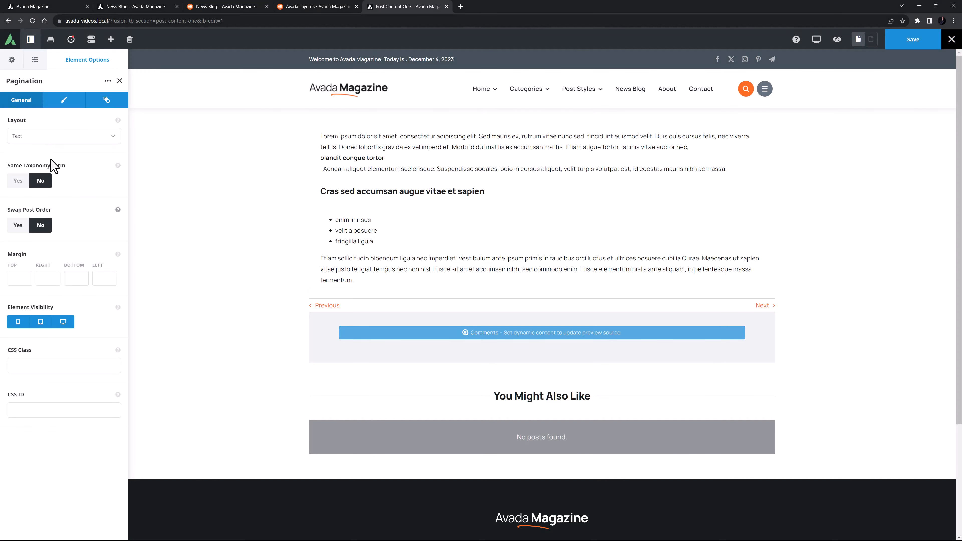
- Set the Pagination element's bottom margin to 100px
{"action": "left_click", "coordinate": [72, 281]}
{"action": "type", "text": "100px"}
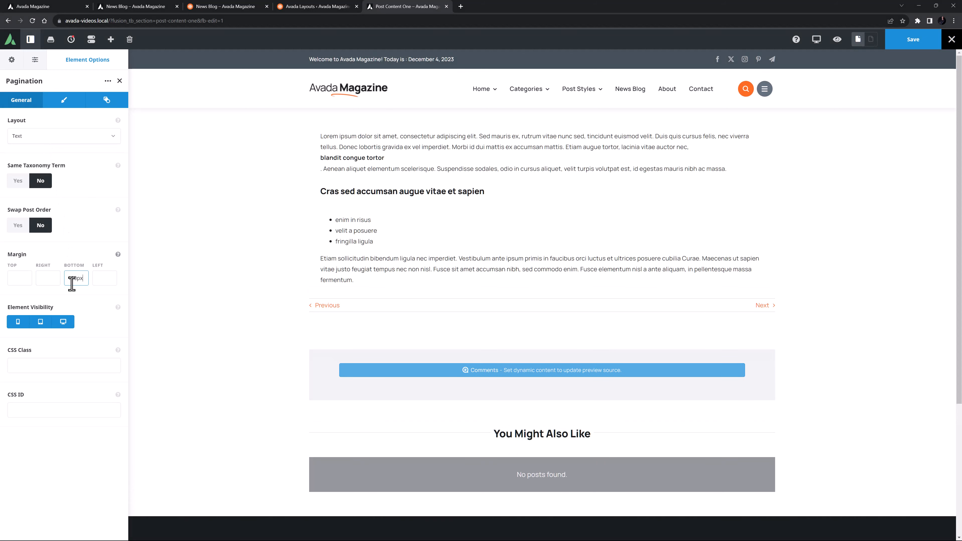
{"action": "key", "text": "Tab"}
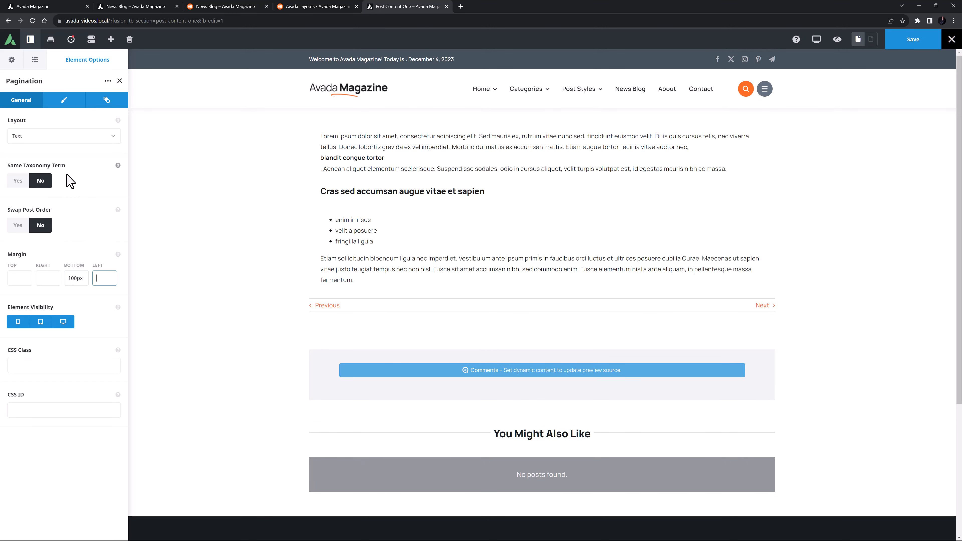
- Change the Pagination element's layout to Text With Preview and preview the Previous link
{"action": "left_click", "coordinate": [56, 138]}
{"action": "left_click", "coordinate": [38, 167]}
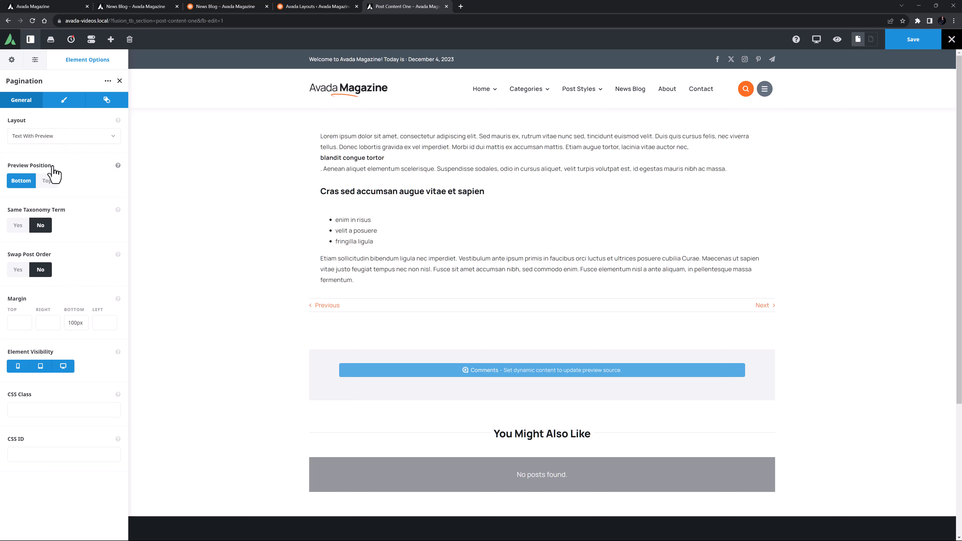
{"action": "mouse_move", "coordinate": [323, 309]}
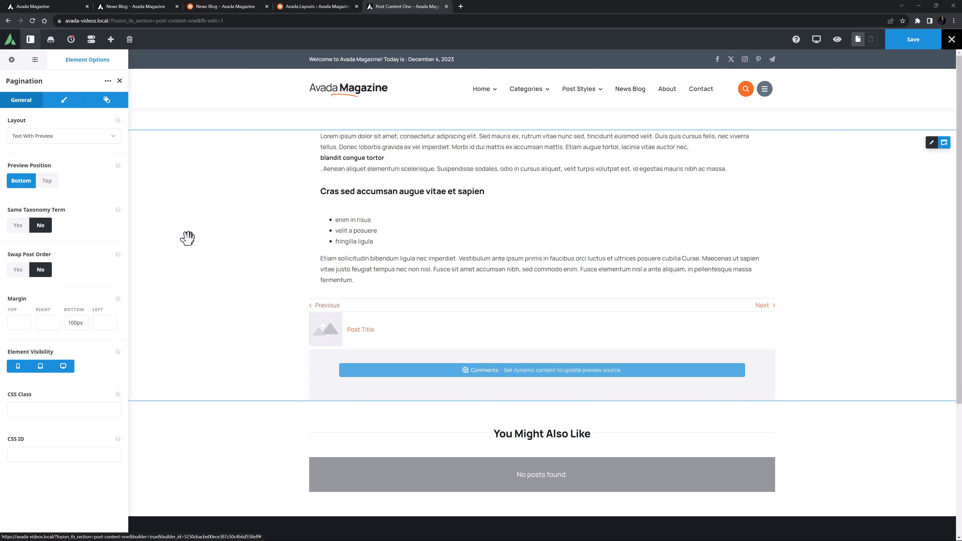
- Change the Pagination element's layout to Sticky Preview and preview the sticky tab at the page edge
{"action": "left_click", "coordinate": [44, 138]}
{"action": "left_click", "coordinate": [41, 177]}
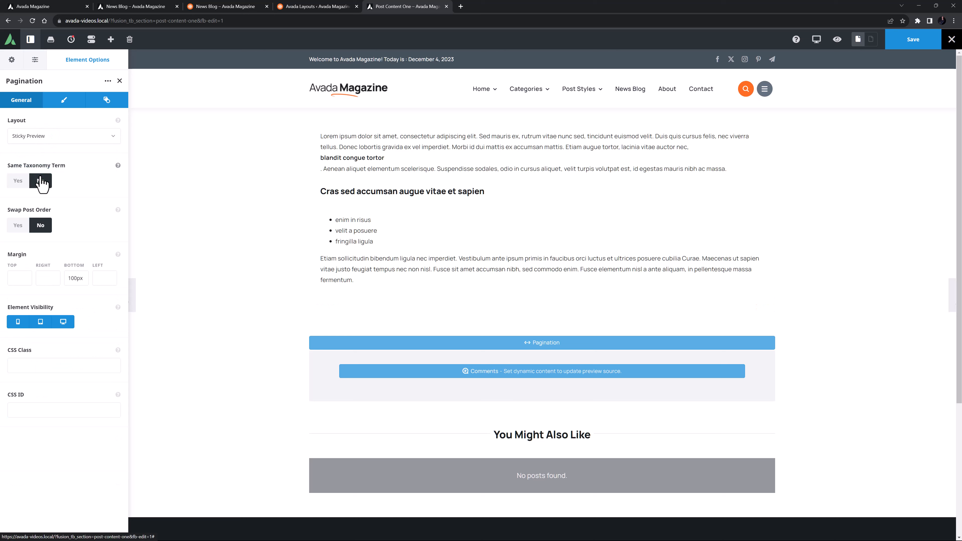
{"action": "mouse_move", "coordinate": [133, 296]}
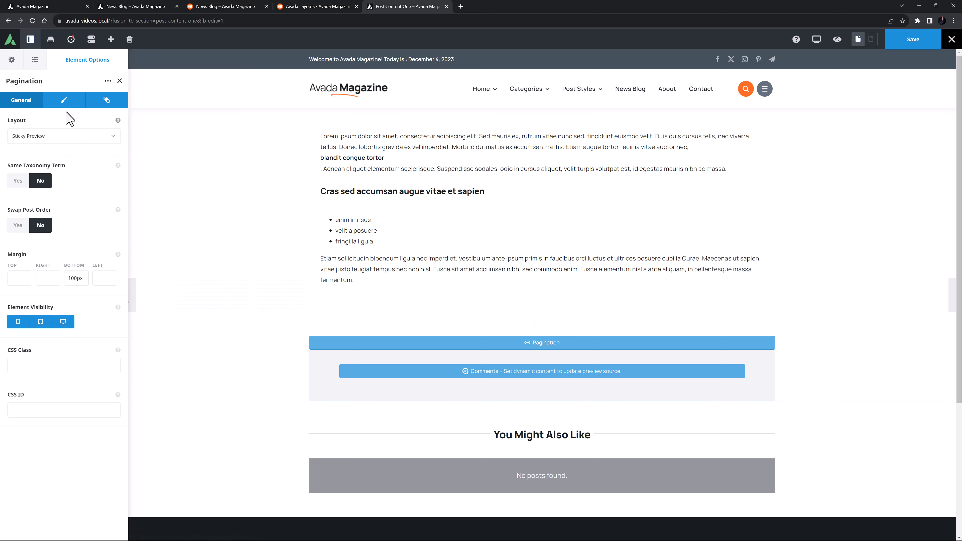
- Set the sticky Pagination element's preview height to 150 and preview width to 400
{"action": "left_click", "coordinate": [64, 101]}
{"action": "double_click", "coordinate": [17, 181]}
{"action": "type", "text": "150"}
{"action": "left_click", "coordinate": [25, 229]}
{"action": "double_click", "coordinate": [18, 225]}
{"action": "type", "text": "400"}
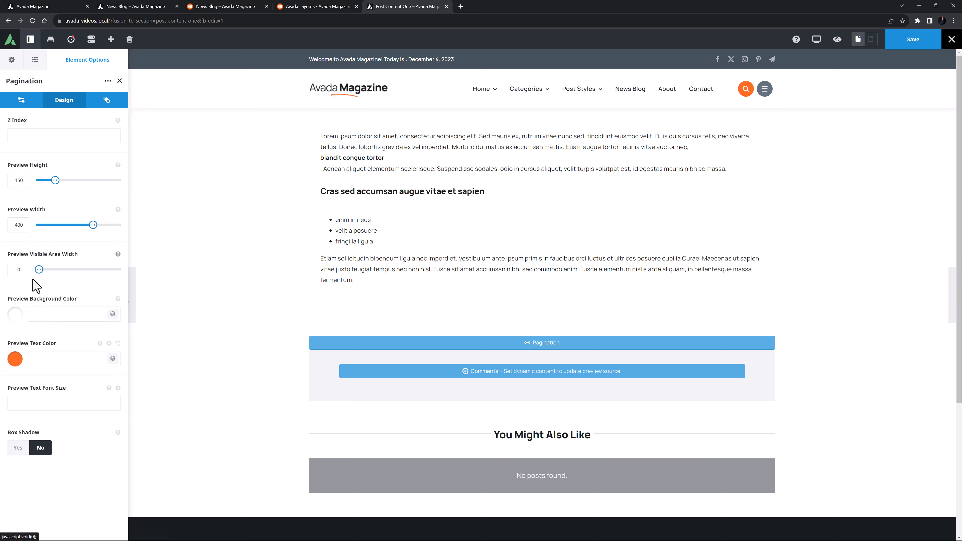
- Set the preview background to global Color 4 and the preview text to global Color 1
{"action": "left_click", "coordinate": [113, 314]}
{"action": "left_click", "coordinate": [49, 344]}
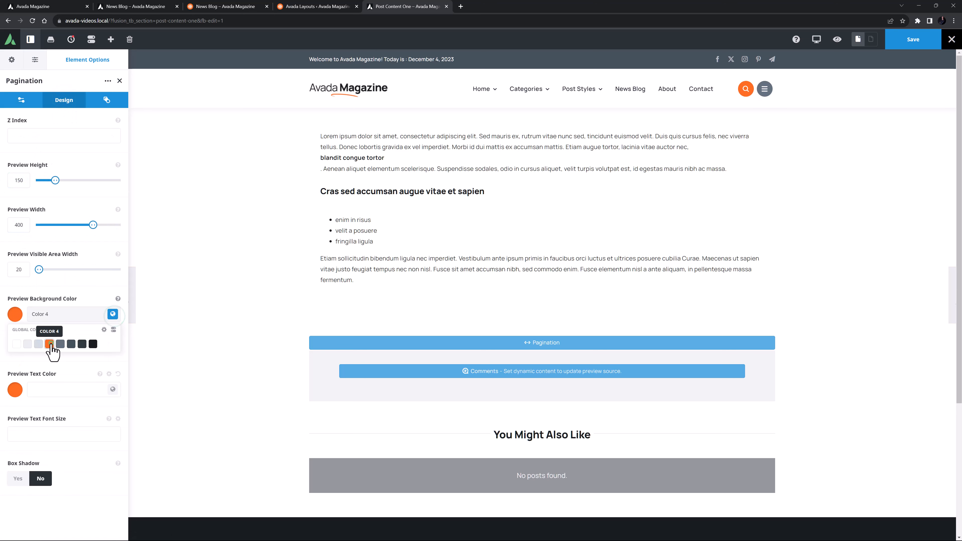
{"action": "left_click", "coordinate": [112, 389]}
{"action": "left_click", "coordinate": [17, 389]}
- Set the preview text font size to 15px and save the layout section
{"action": "left_click", "coordinate": [8, 408]}
{"action": "type", "text": "15px"}
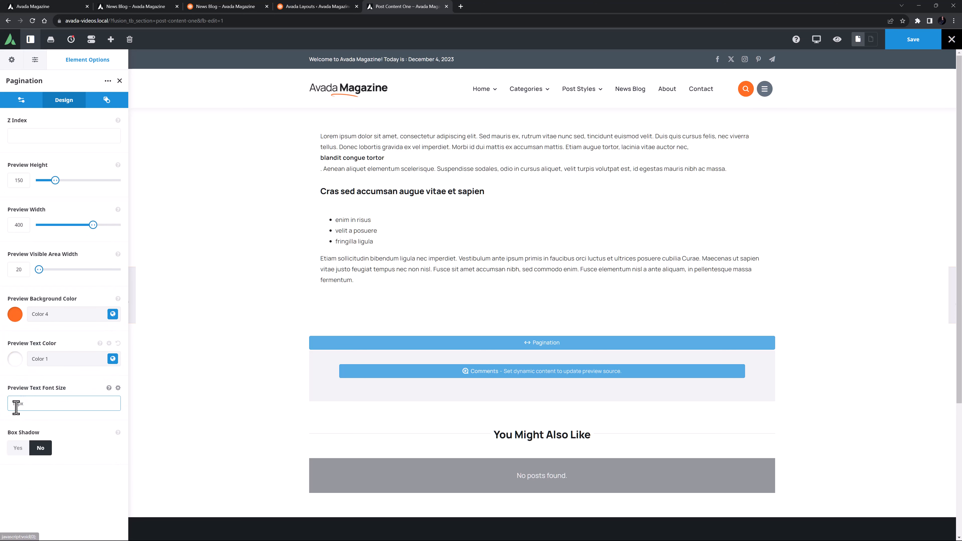
{"action": "left_click", "coordinate": [907, 41]}
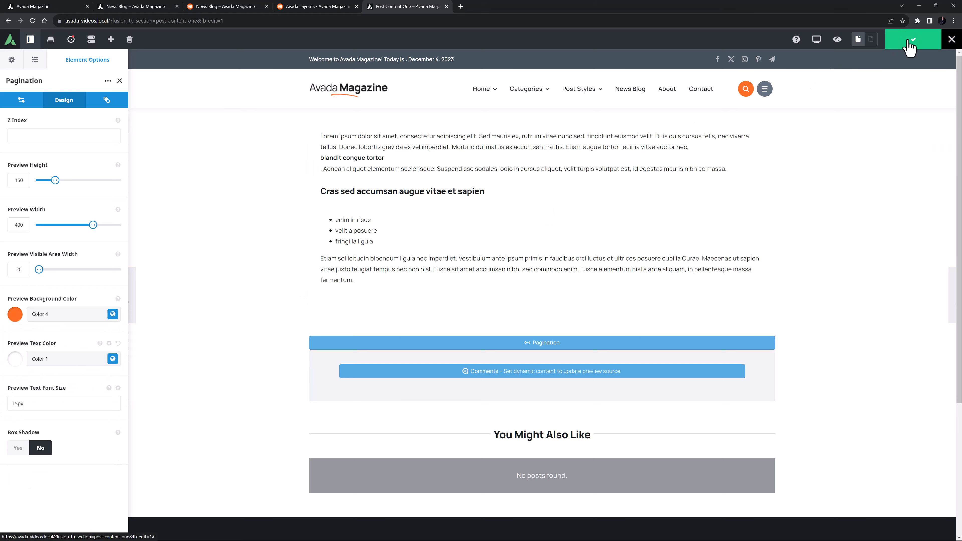
- Open the Easy & Healthy Snack Ideas post on the front end and preview the sticky pagination tabs at both page edges
{"action": "left_click", "coordinate": [212, 6]}
{"action": "scroll", "coordinate": [266, 122], "scroll_direction": "up", "scroll_amount": 15}
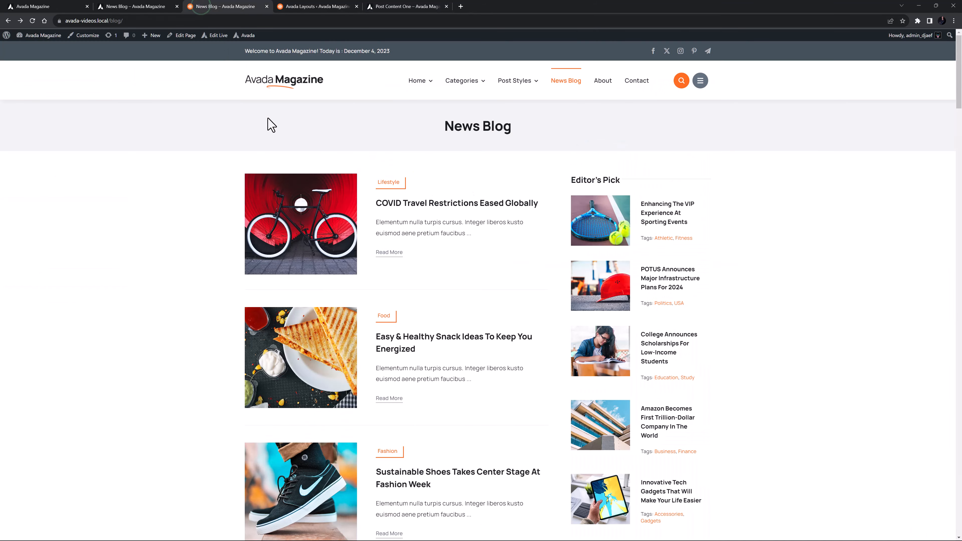
{"action": "key", "text": "F5"}
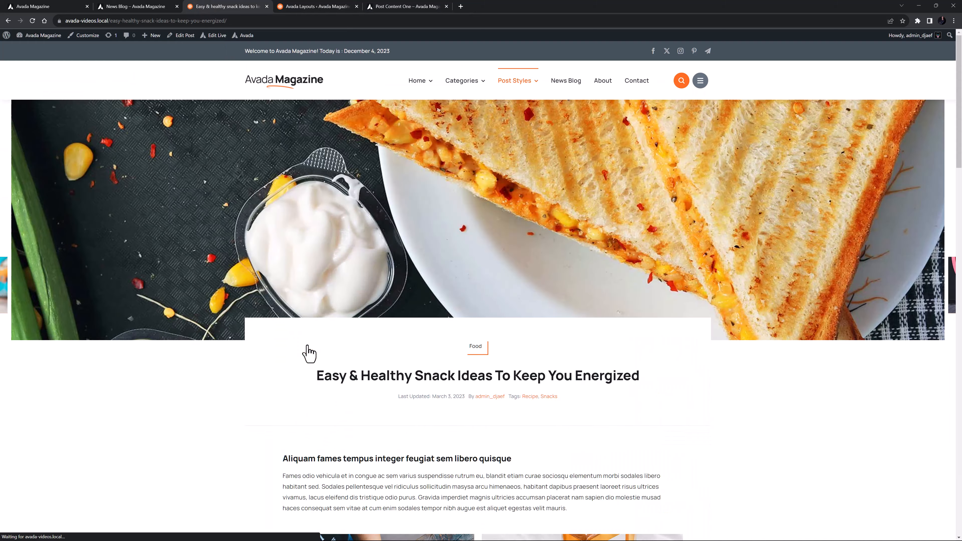
{"action": "scroll", "coordinate": [307, 347], "scroll_direction": "down", "scroll_amount": 5}
{"action": "mouse_move", "coordinate": [5, 288]}
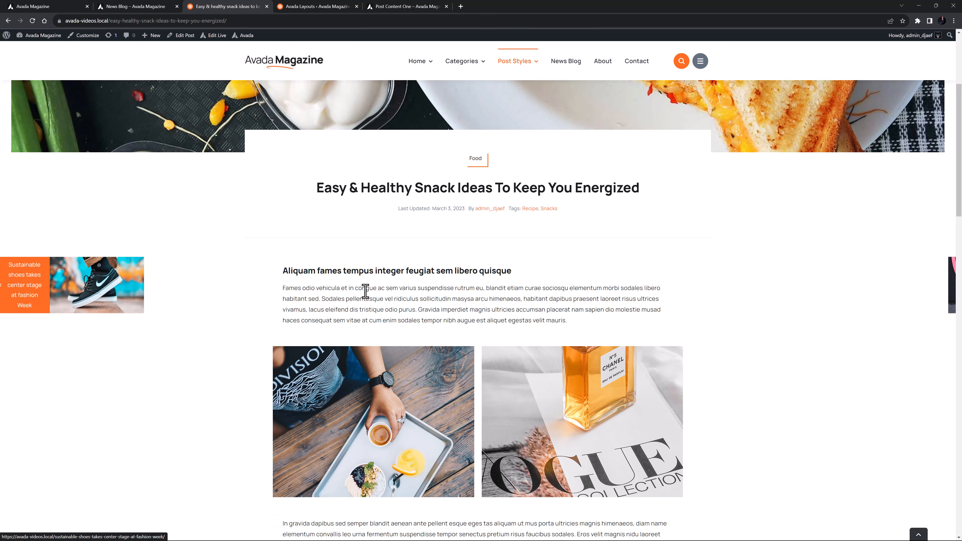
{"action": "mouse_move", "coordinate": [948, 285]}
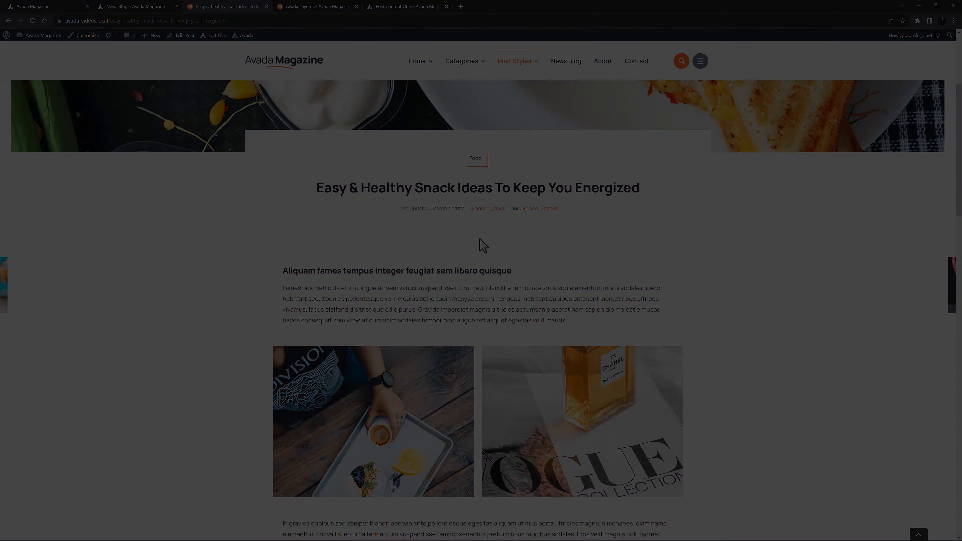
- Examine the Previous and Next pagination links between the post content and the comment form
{"action": "scroll", "coordinate": [393, 232], "scroll_direction": "down", "scroll_amount": 15}
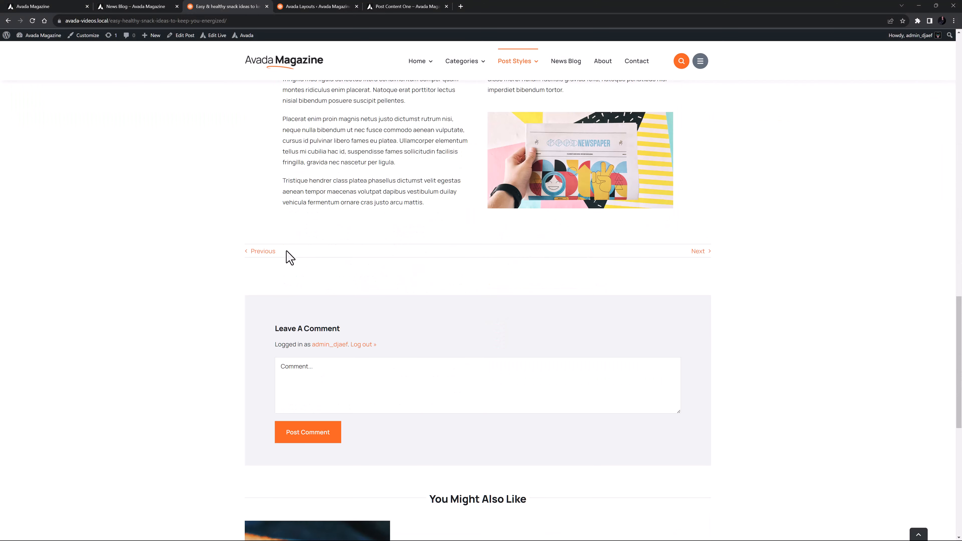
{"action": "mouse_move", "coordinate": [701, 258]}
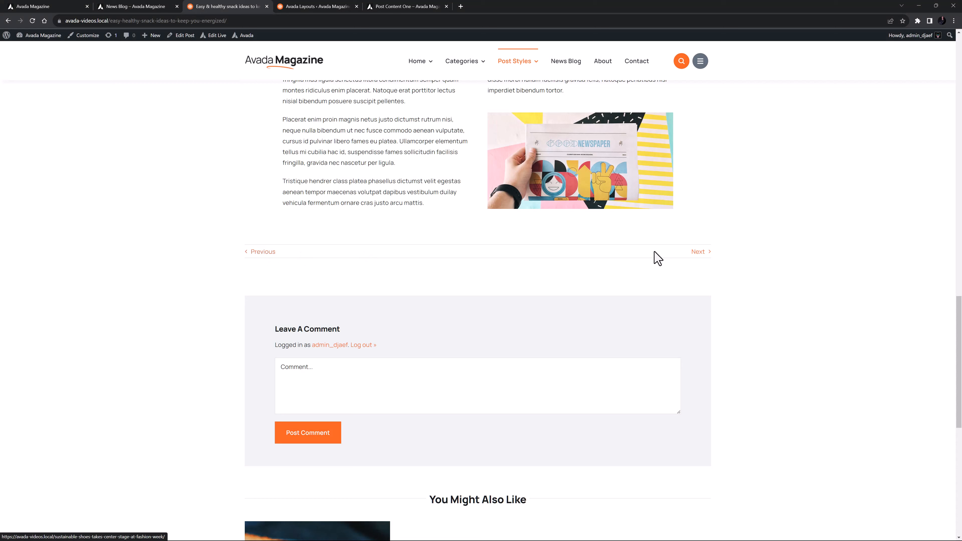
{"action": "scroll", "coordinate": [294, 147], "scroll_direction": "up", "scroll_amount": 15}
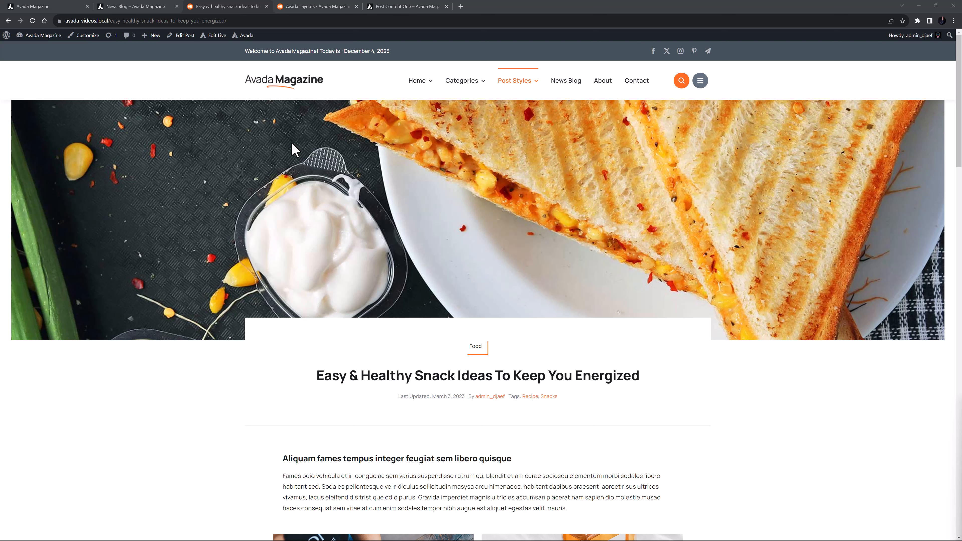
- Insert the special Next Page item on the Avada Magazine home page, between the Related Posts container and the Latest Videos section
{"action": "left_click", "coordinate": [62, 7]}
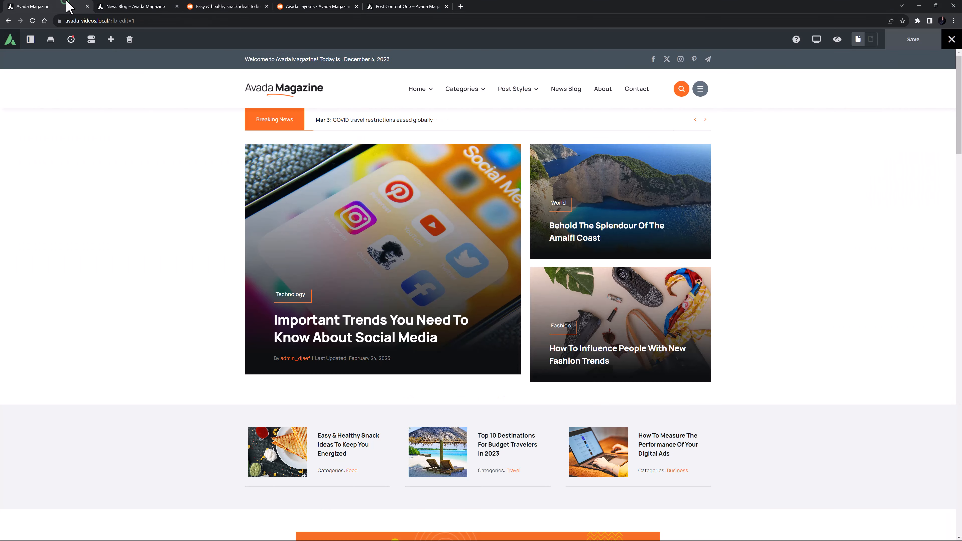
{"action": "scroll", "coordinate": [876, 292], "scroll_direction": "down", "scroll_amount": 5}
{"action": "scroll", "coordinate": [876, 292], "scroll_direction": "down", "scroll_amount": 6}
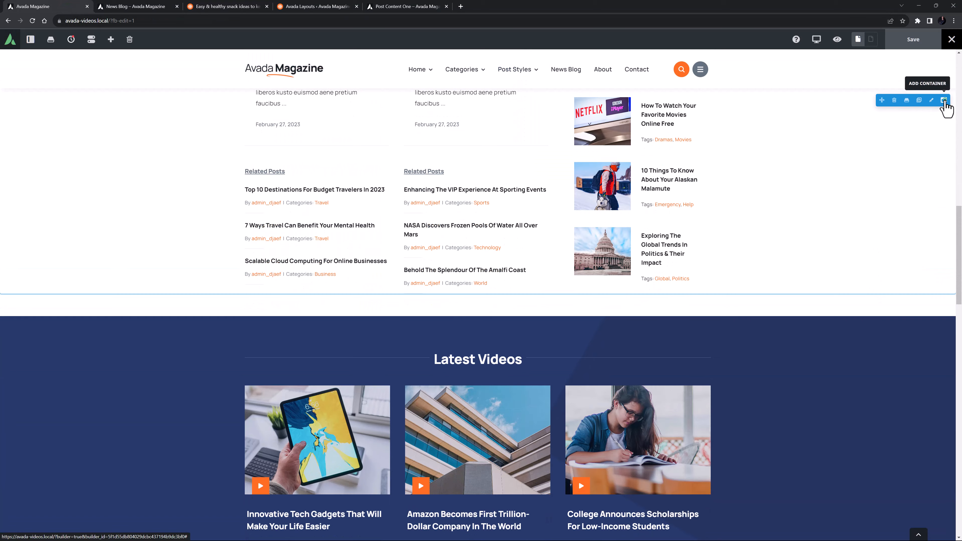
{"action": "left_click", "coordinate": [944, 100]}
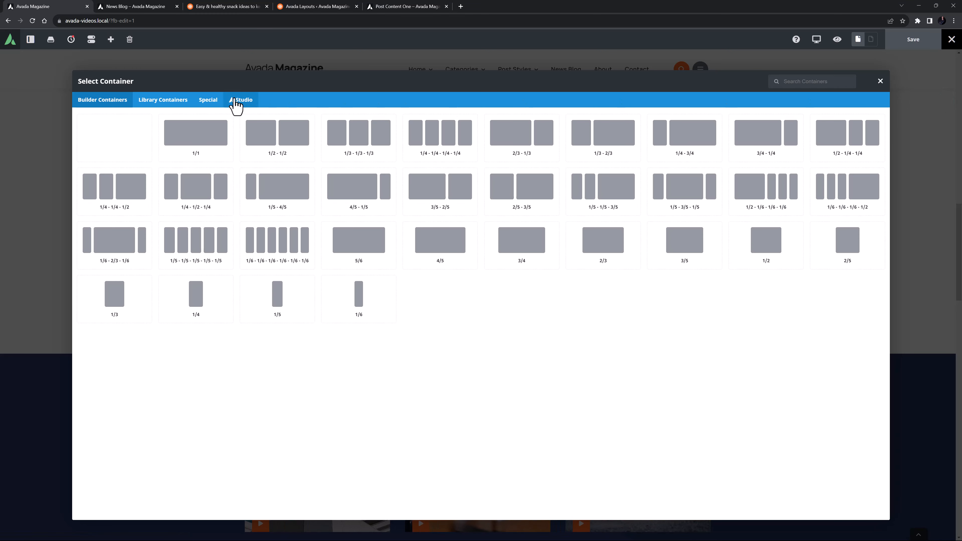
{"action": "left_click", "coordinate": [208, 101]}
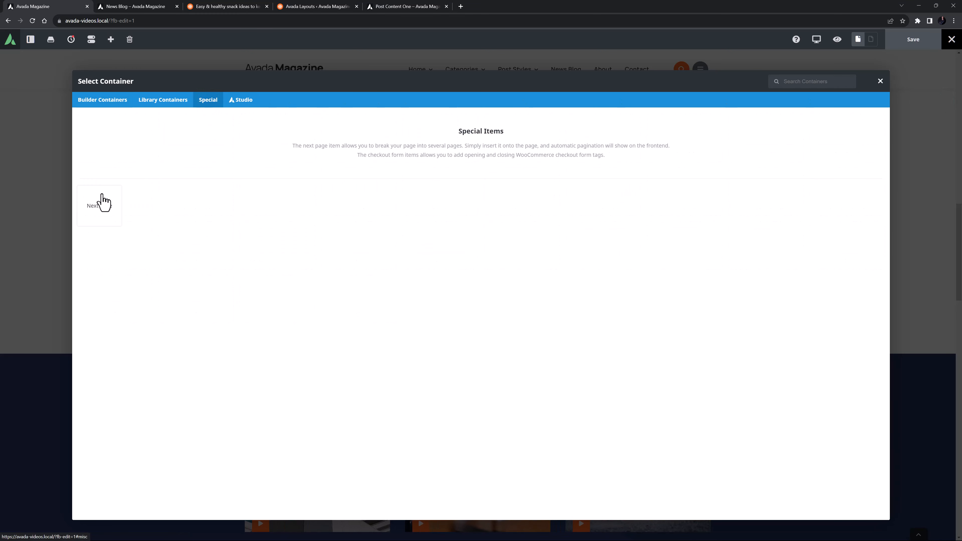
{"action": "left_click", "coordinate": [100, 205]}
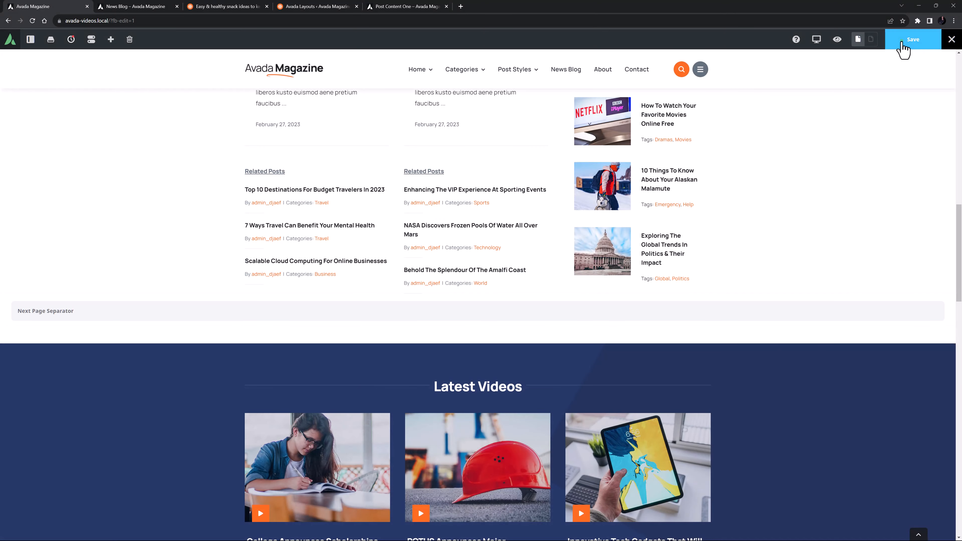
- Save the home page and exit the live builder to check the page-number pagination on the front end
{"action": "left_click", "coordinate": [902, 43]}
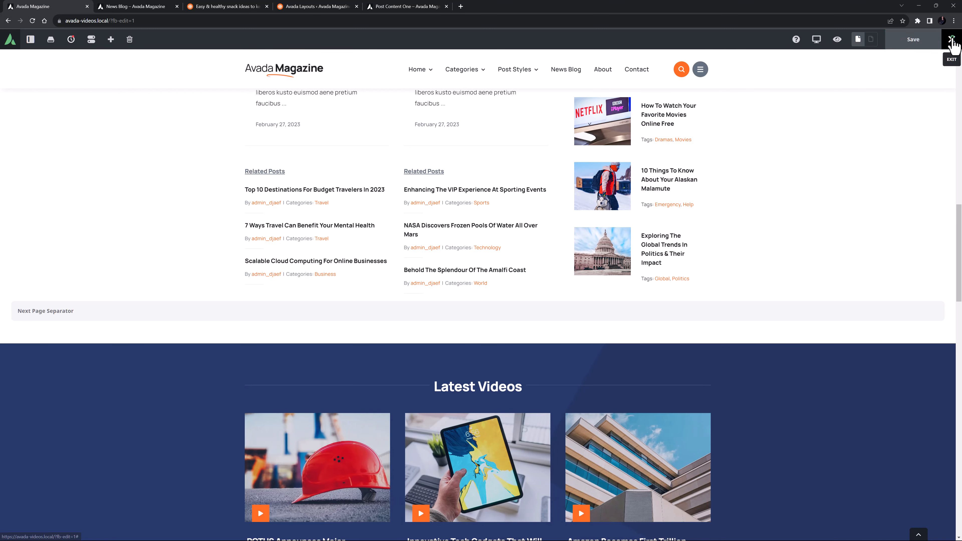
{"action": "mouse_move", "coordinate": [950, 41]}
{"action": "left_click", "coordinate": [926, 60]}
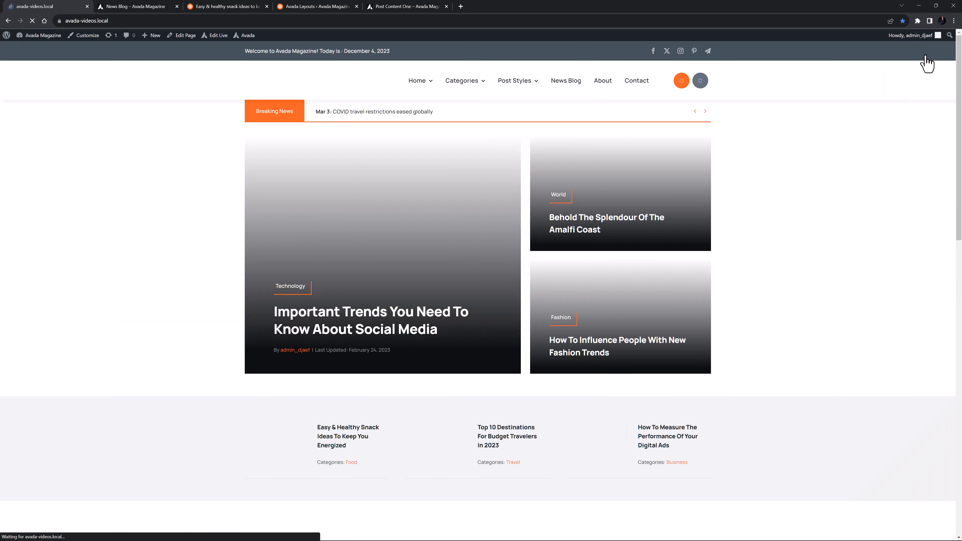
{"action": "scroll", "coordinate": [895, 165], "scroll_direction": "down", "scroll_amount": 5}
{"action": "scroll", "coordinate": [896, 166], "scroll_direction": "down", "scroll_amount": 10}
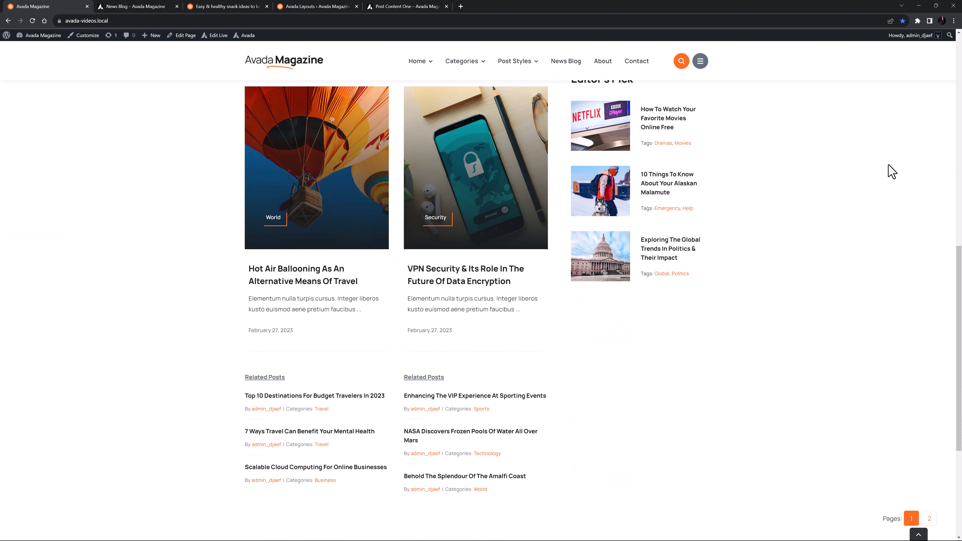